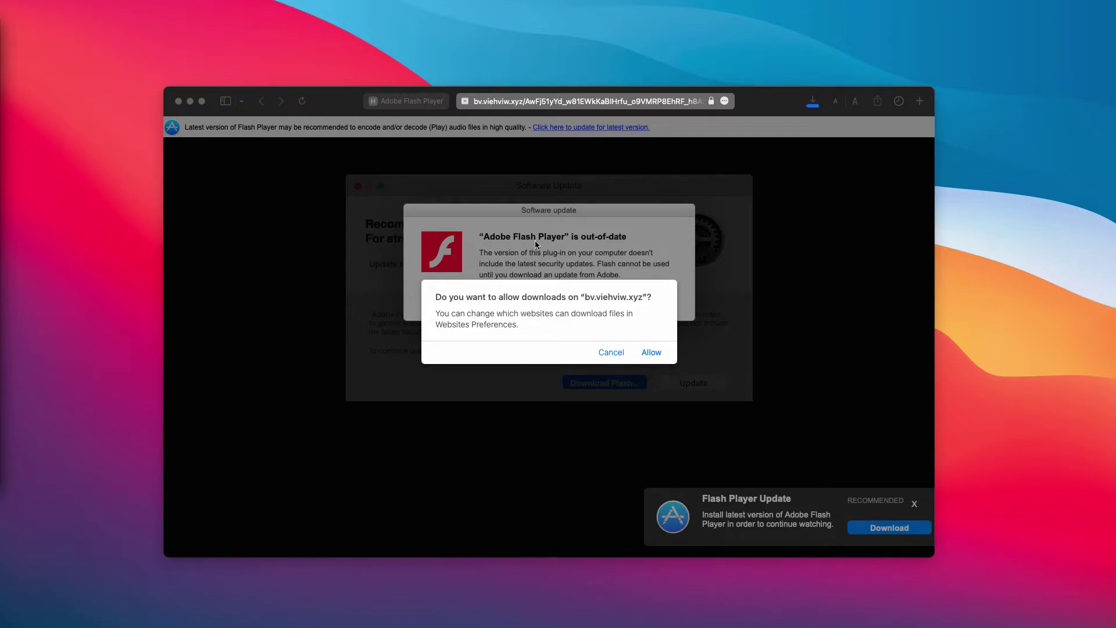
Allow file downloads from the website bv.viehviw.xyz
{"action": "left_click", "coordinate": [650, 353]}
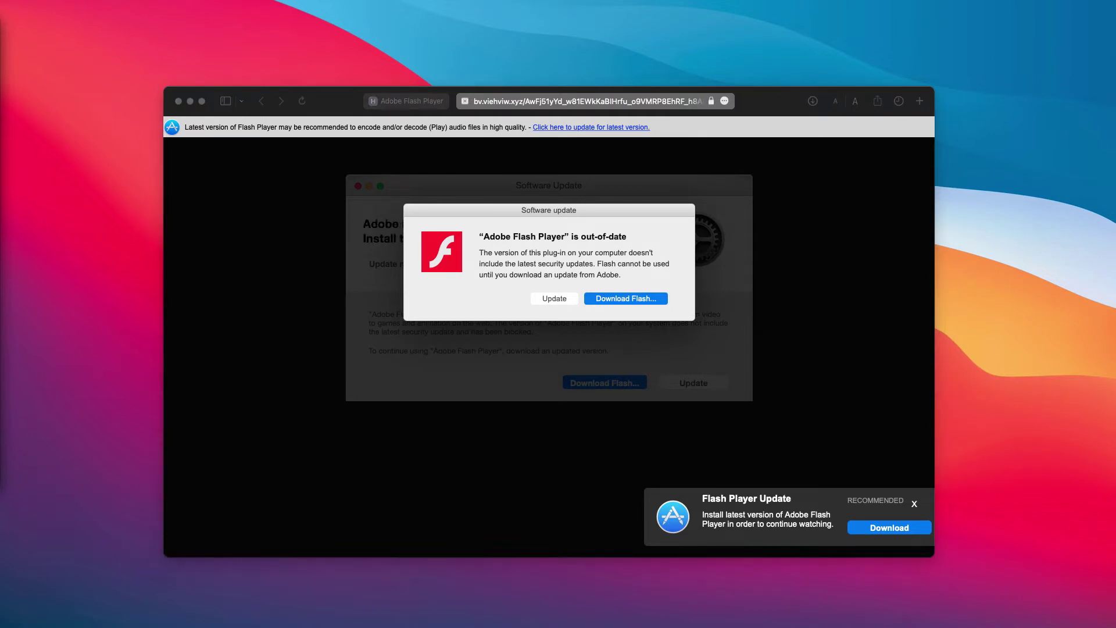
Check for available macOS updates in the Software Update pane of System Preferences, and close the window
{"action": "left_click_drag", "start_coordinate": [140, 151], "coordinate": [581, 186]}
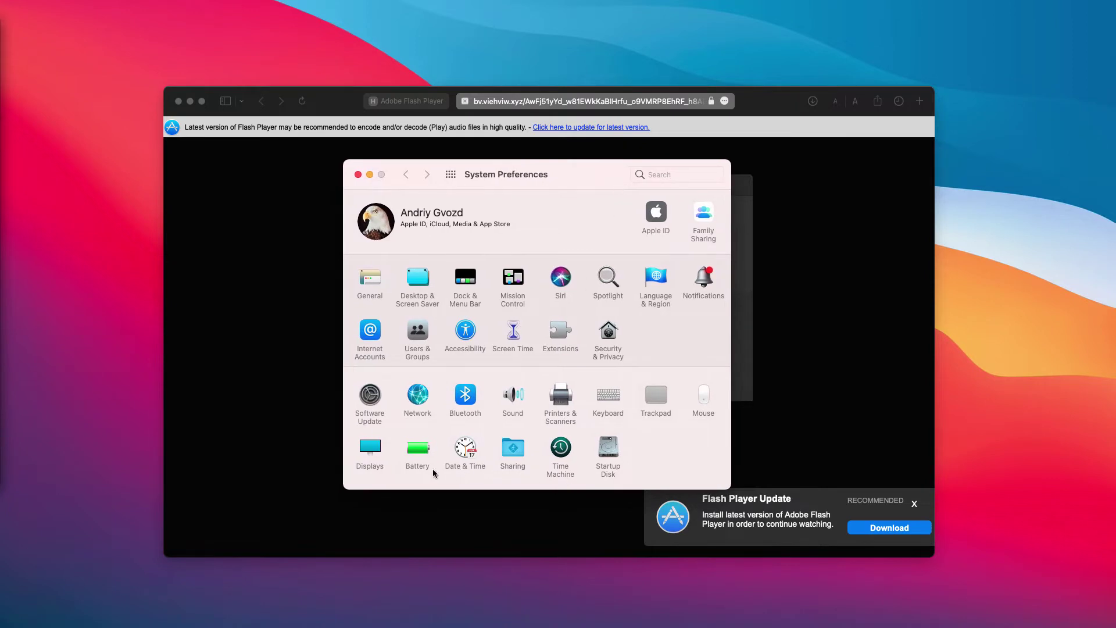
{"action": "left_click", "coordinate": [372, 403]}
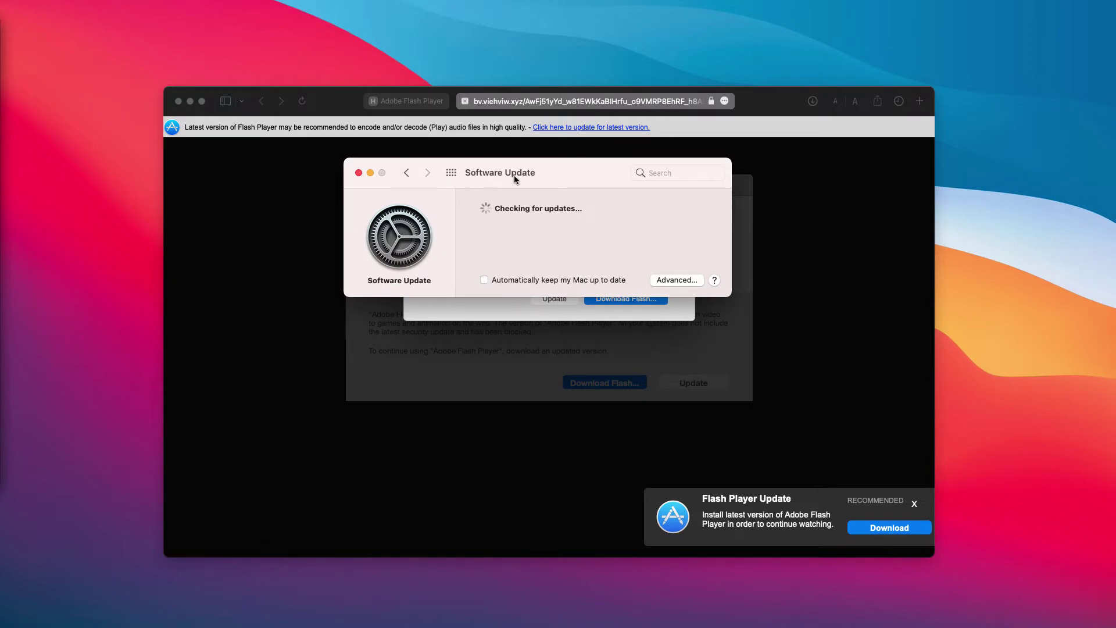
{"action": "left_click", "coordinate": [406, 172]}
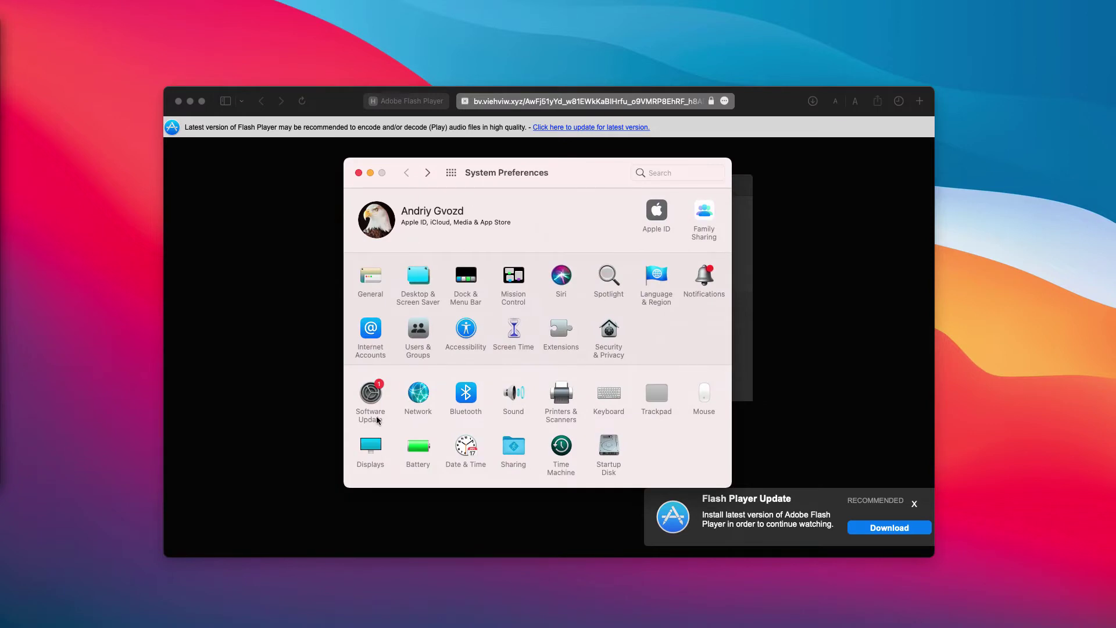
{"action": "left_click", "coordinate": [370, 401]}
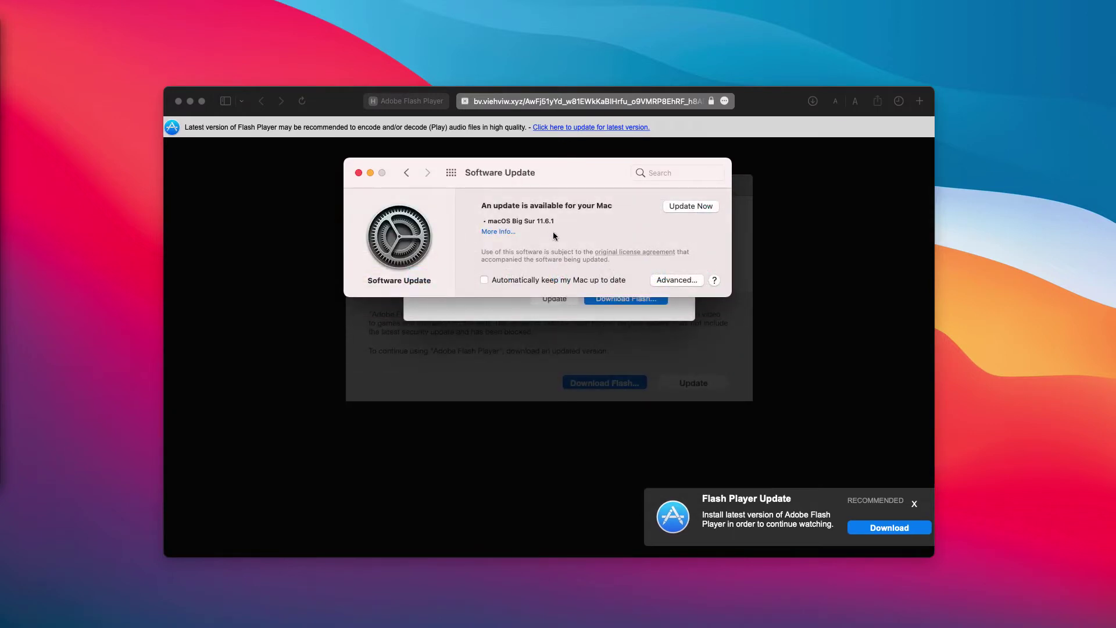
{"action": "left_click", "coordinate": [358, 172]}
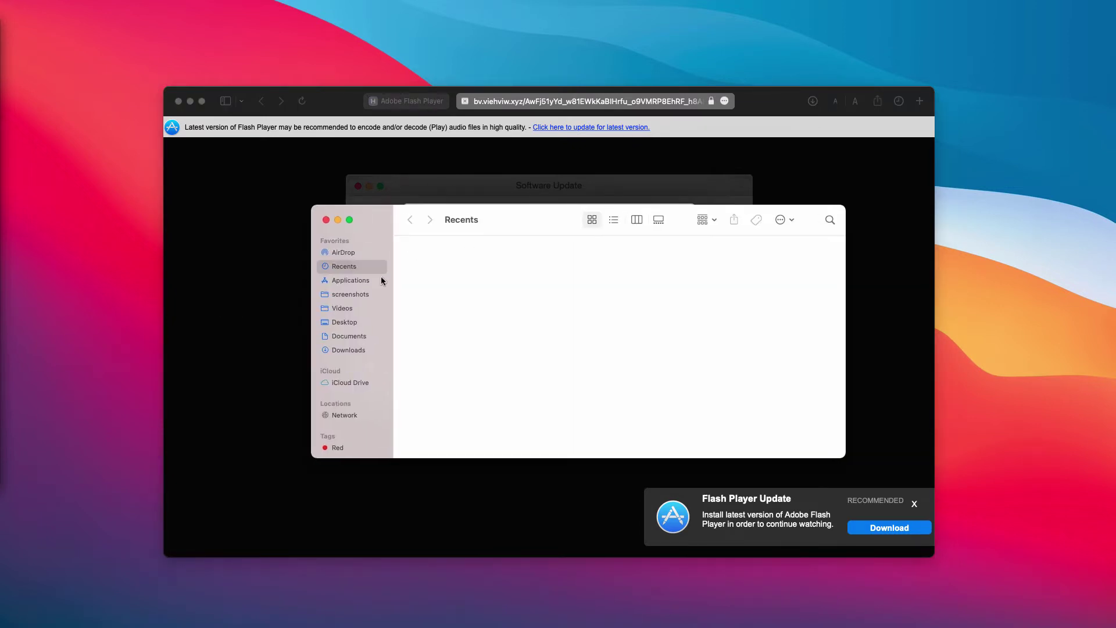
Look through the whole Applications folder in Finder for suspicious apps, and close the window
{"action": "left_click", "coordinate": [357, 279]}
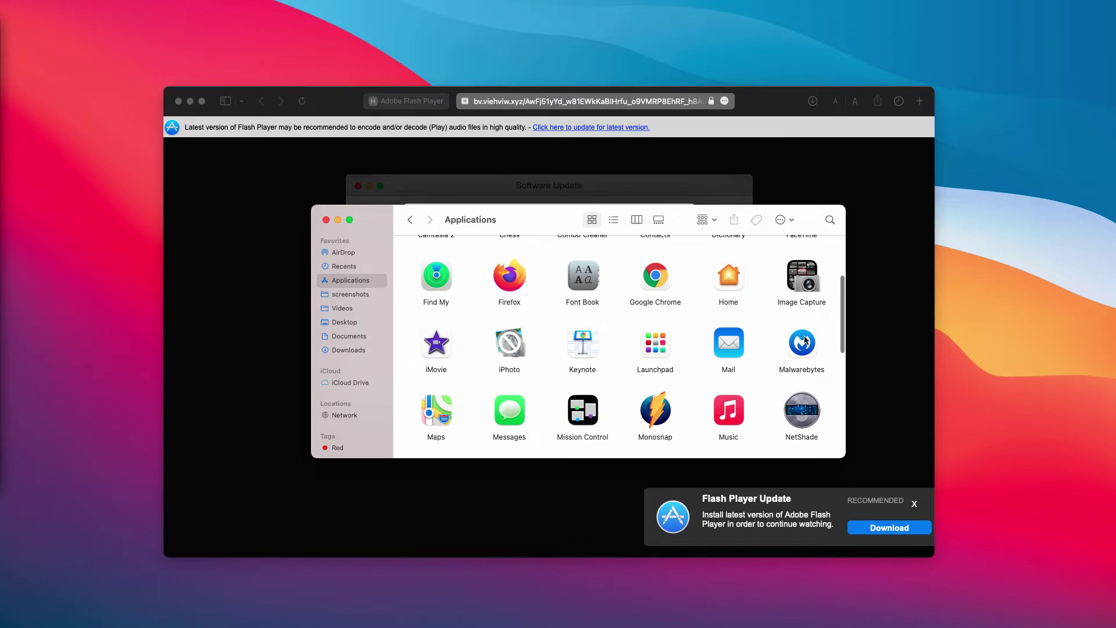
{"action": "scroll", "coordinate": [837, 331], "scroll_direction": "down", "scroll_amount": 5}
{"action": "scroll", "coordinate": [825, 407], "scroll_direction": "down", "scroll_amount": 2}
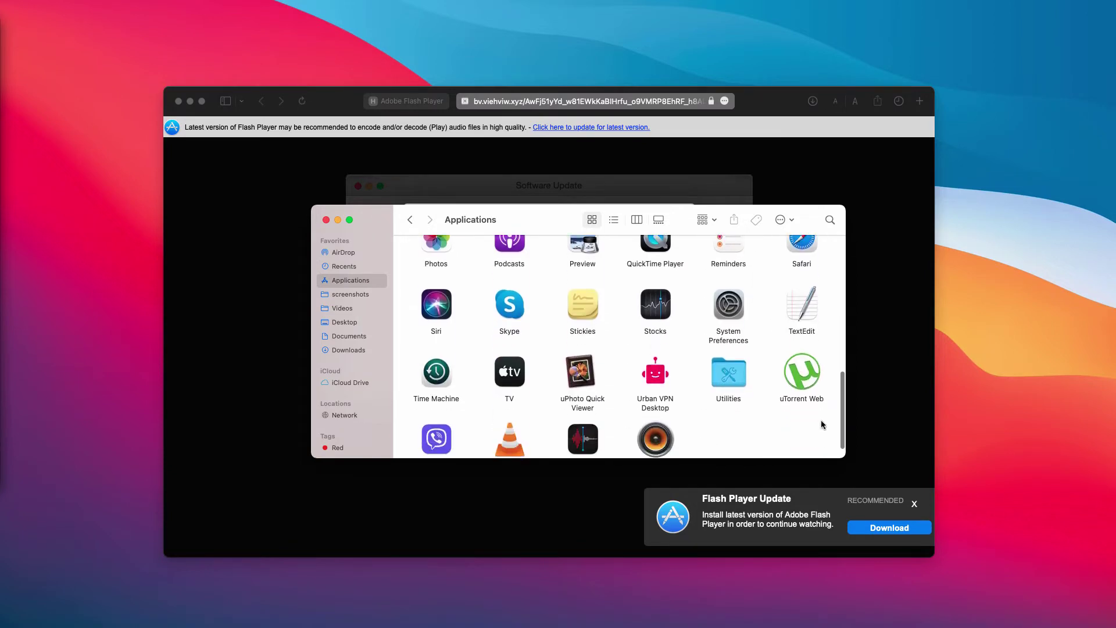
{"action": "scroll", "coordinate": [808, 378], "scroll_direction": "up", "scroll_amount": 10}
{"action": "scroll", "coordinate": [789, 355], "scroll_direction": "down", "scroll_amount": 3}
{"action": "scroll", "coordinate": [789, 354], "scroll_direction": "down", "scroll_amount": 4}
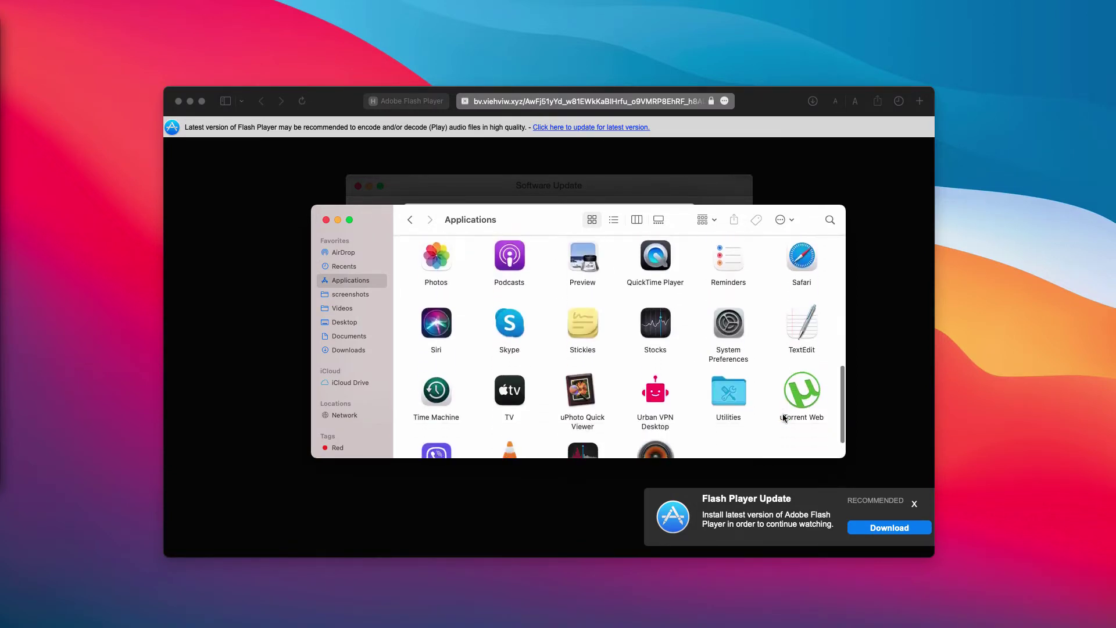
{"action": "scroll", "coordinate": [779, 325], "scroll_direction": "up", "scroll_amount": 8}
{"action": "scroll", "coordinate": [773, 308], "scroll_direction": "down", "scroll_amount": 8}
{"action": "scroll", "coordinate": [765, 281], "scroll_direction": "up", "scroll_amount": 8}
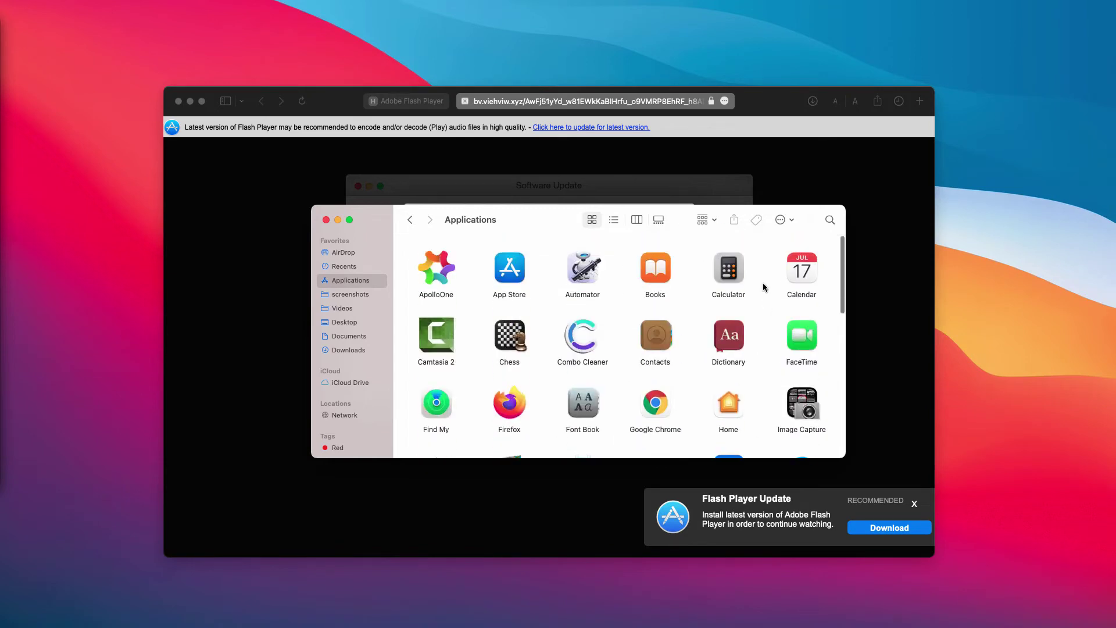
{"action": "scroll", "coordinate": [756, 360], "scroll_direction": "down", "scroll_amount": 8}
{"action": "scroll", "coordinate": [750, 443], "scroll_direction": "up", "scroll_amount": 8}
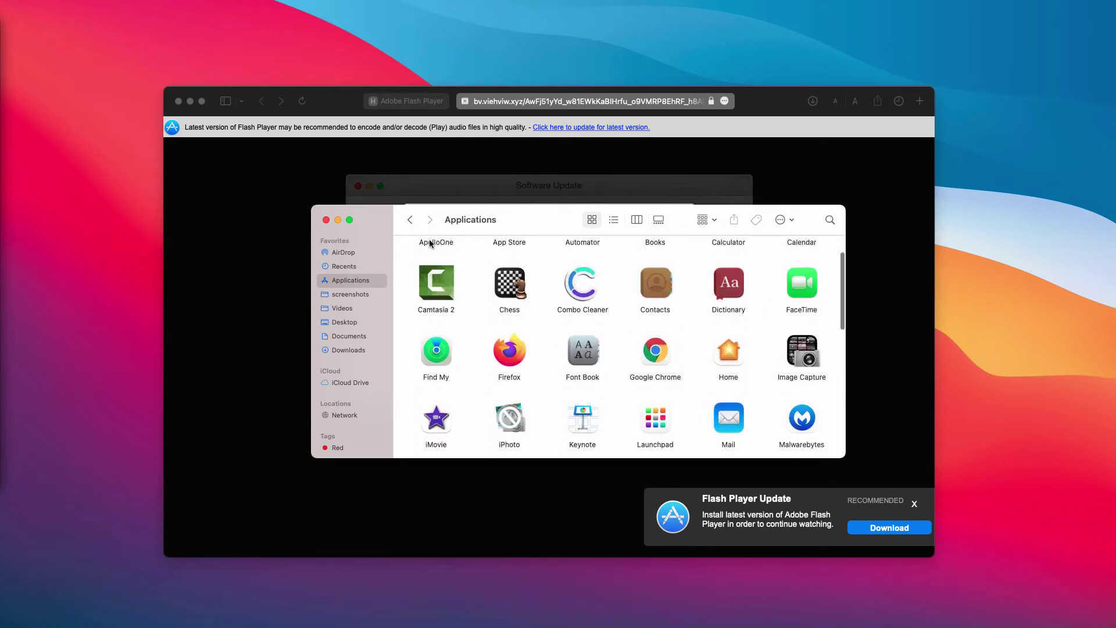
{"action": "key", "text": "super+w"}
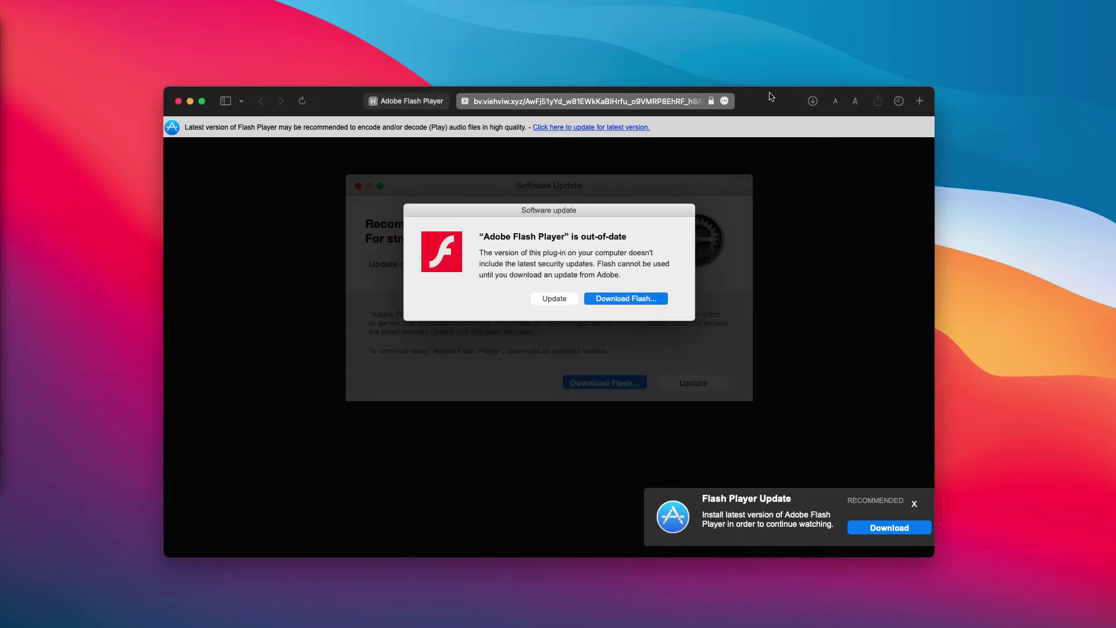
Open Safari's preferences and check the list of installed extensions
{"action": "left_click_drag", "start_coordinate": [770, 93], "coordinate": [749, 89]}
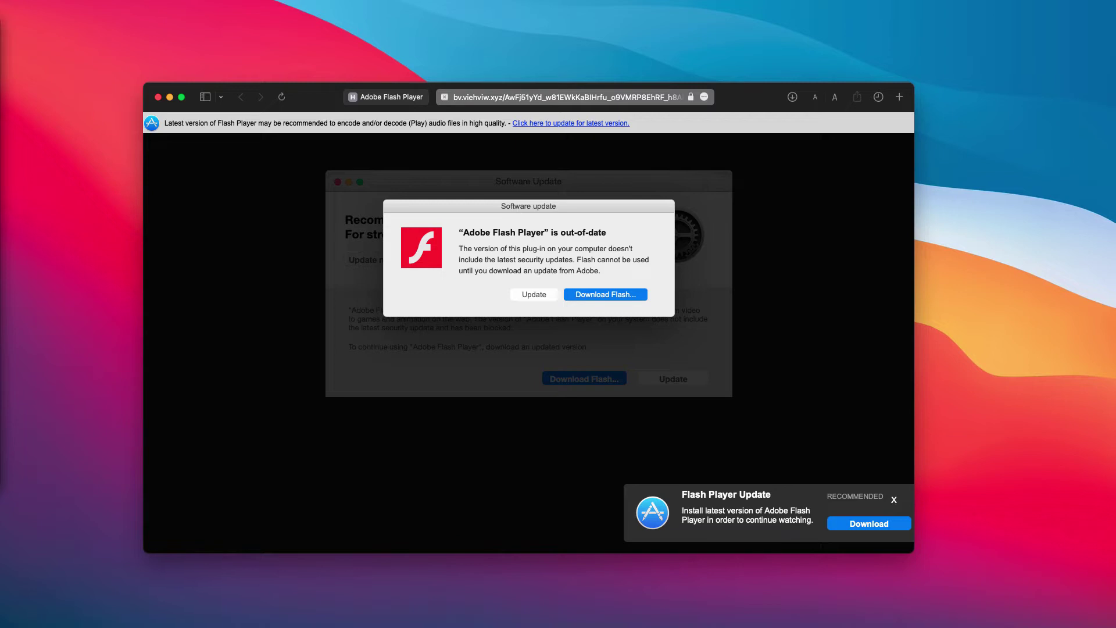
{"action": "key", "text": "super+comma"}
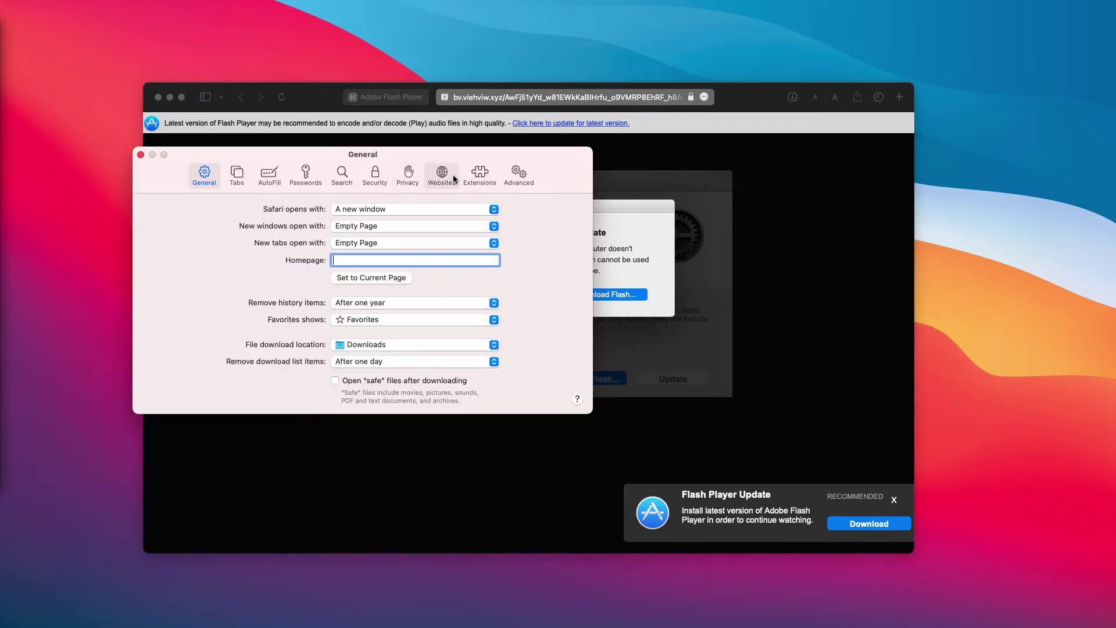
{"action": "left_click", "coordinate": [479, 178]}
{"action": "left_click_drag", "start_coordinate": [544, 185], "coordinate": [636, 194]}
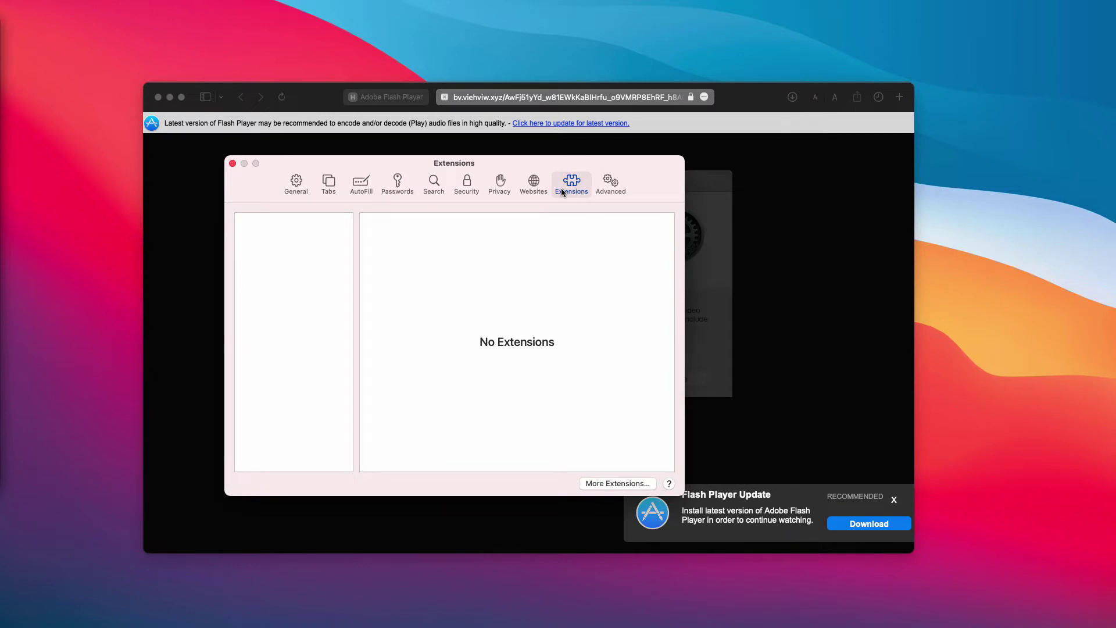
{"action": "left_click_drag", "start_coordinate": [608, 164], "coordinate": [647, 189]}
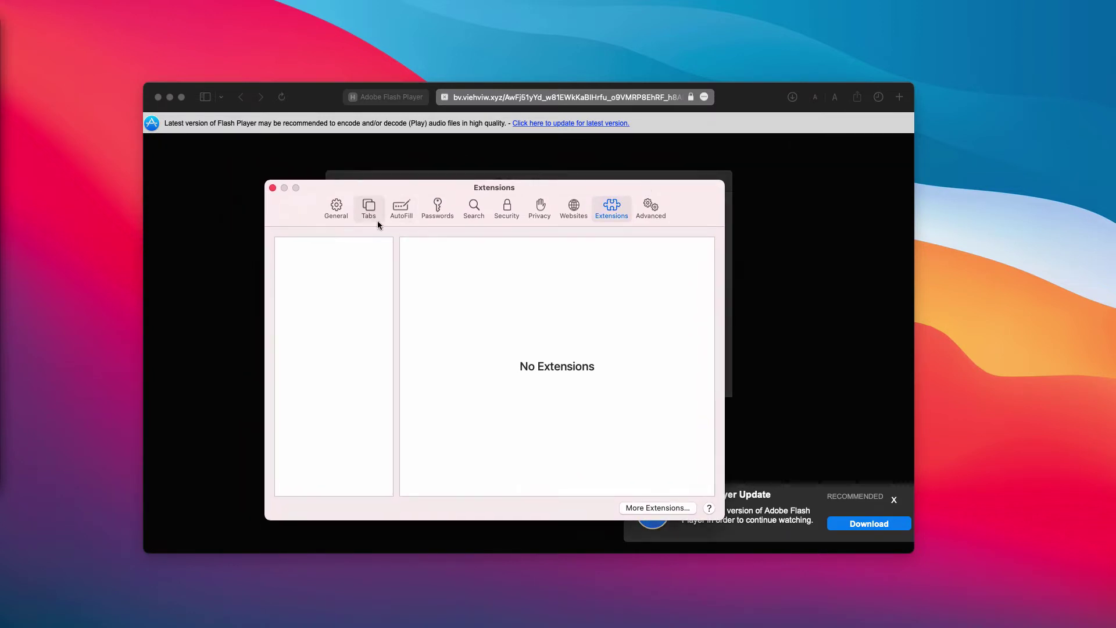
Look over Safari's Websites, Privacy and Security preferences, return to Extensions, and close the preferences
{"action": "left_click", "coordinate": [584, 211]}
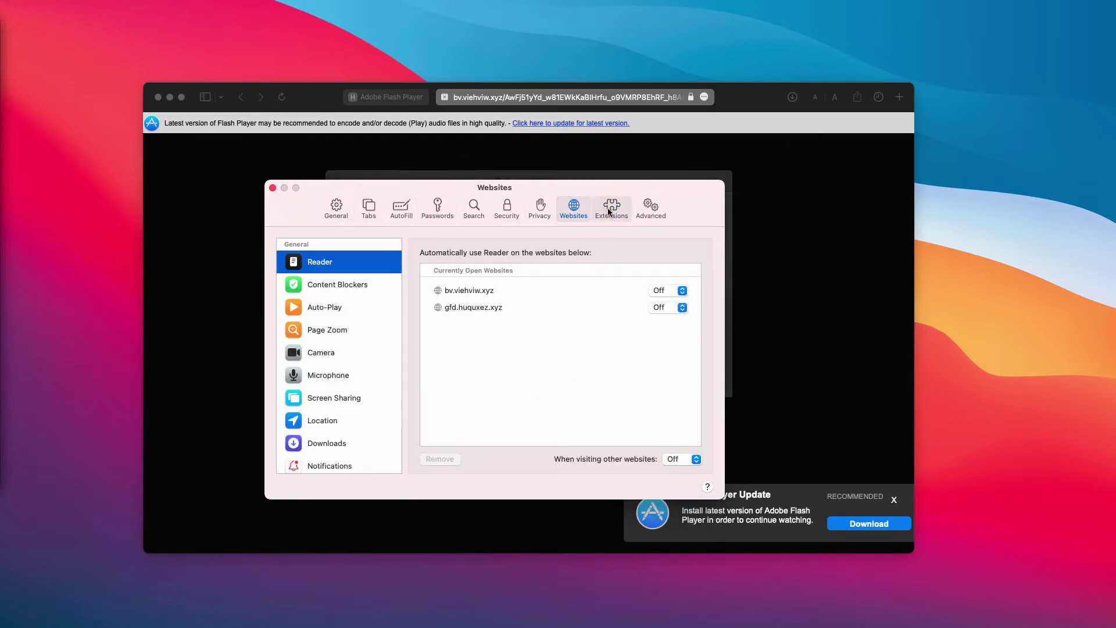
{"action": "left_click", "coordinate": [611, 208]}
{"action": "left_click", "coordinate": [573, 208]}
{"action": "left_click", "coordinate": [540, 207]}
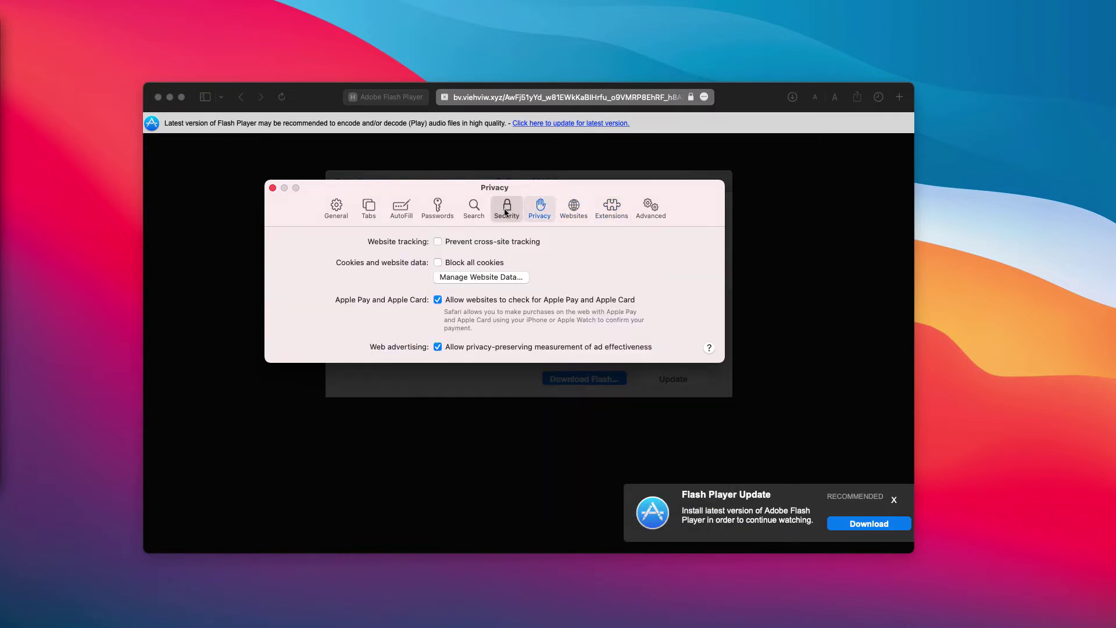
{"action": "left_click", "coordinate": [505, 210]}
{"action": "left_click", "coordinate": [612, 208]}
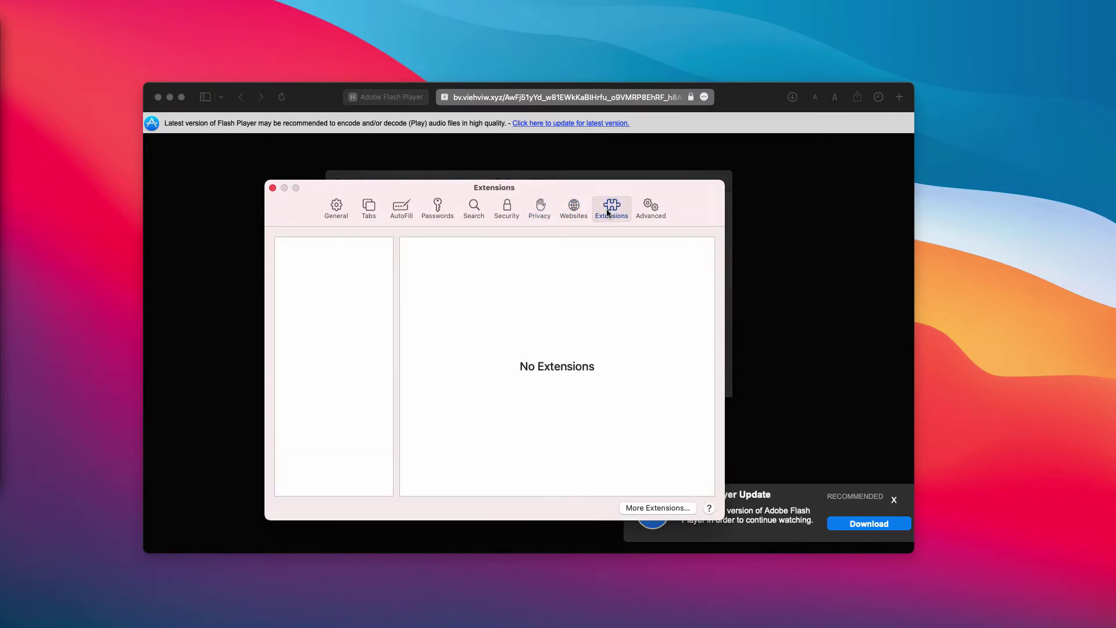
{"action": "left_click", "coordinate": [272, 187]}
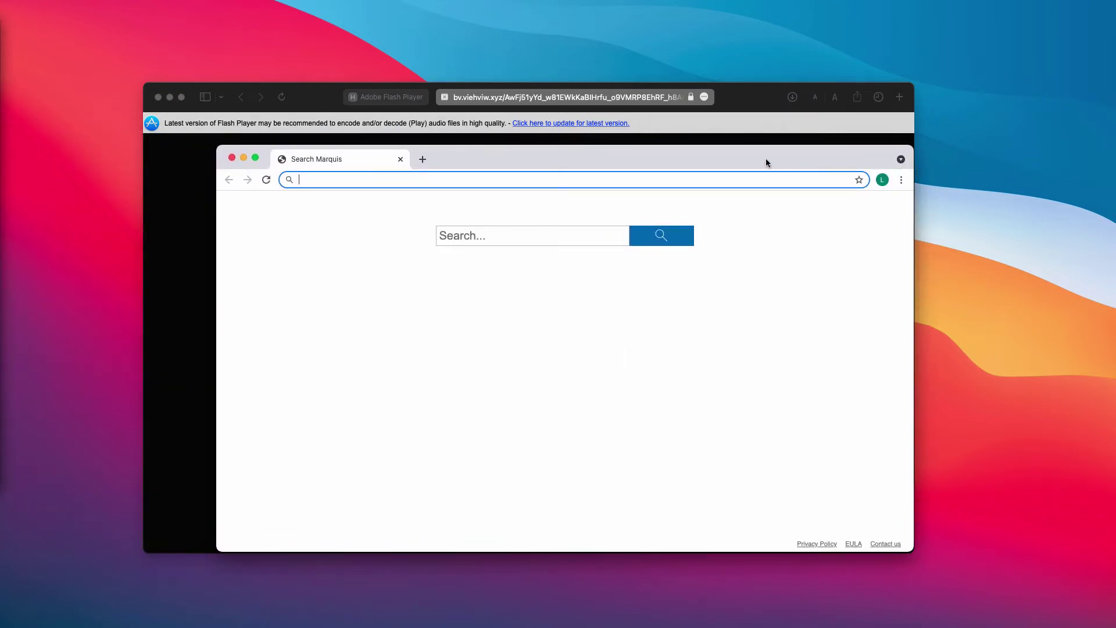
Switch to Google Chrome, check its installed extensions, and close the page
{"action": "left_click_drag", "start_coordinate": [766, 160], "coordinate": [762, 159]}
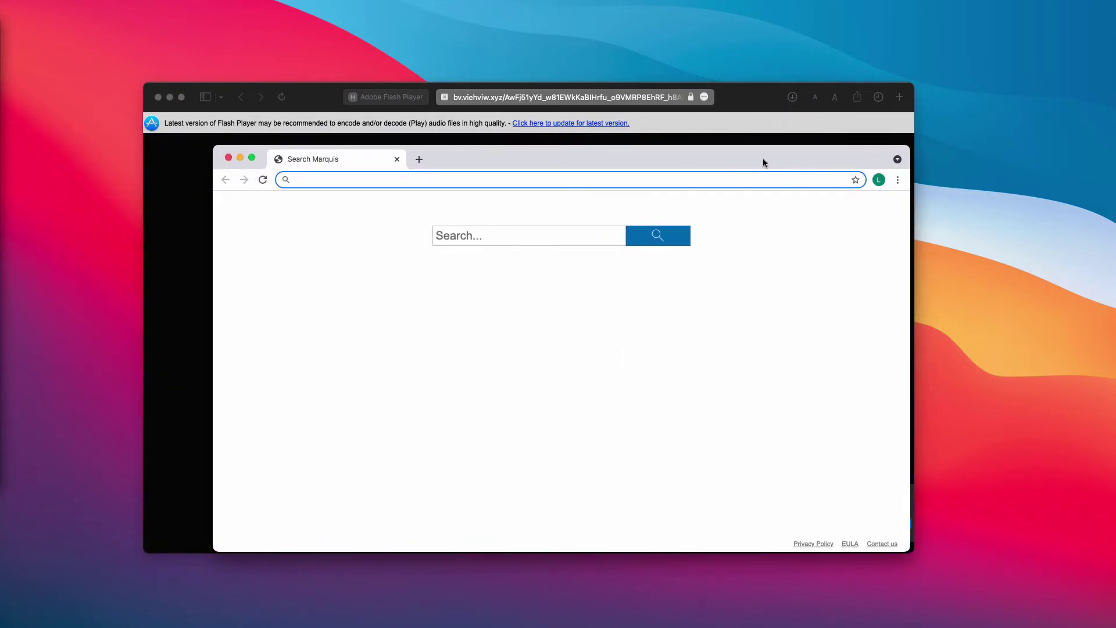
{"action": "left_click", "coordinate": [898, 181]}
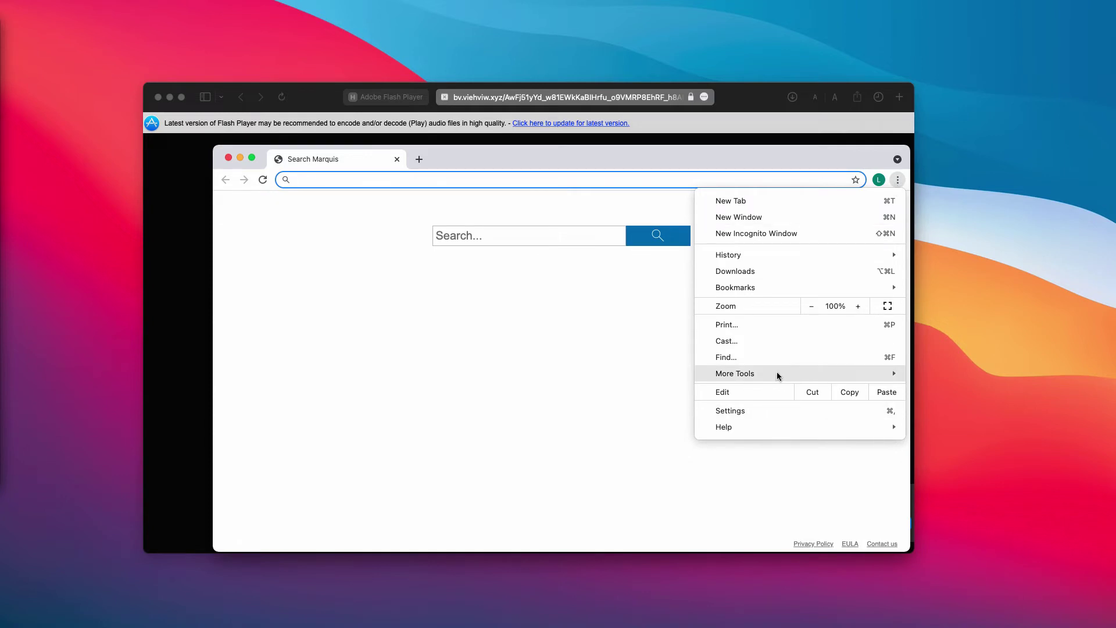
{"action": "mouse_move", "coordinate": [776, 372]}
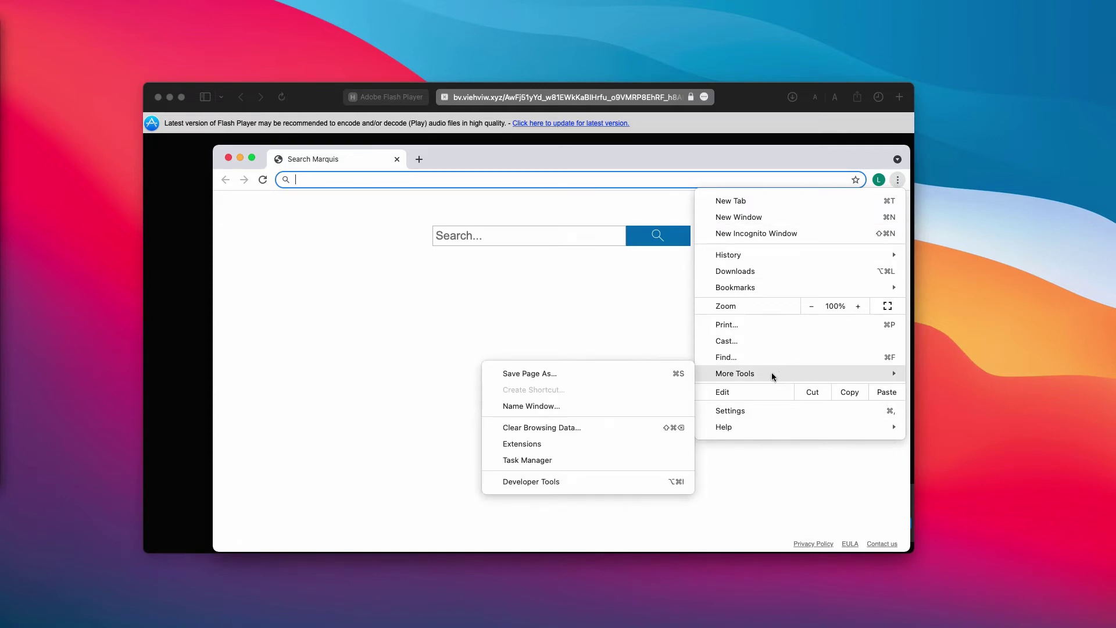
{"action": "left_click", "coordinate": [578, 440]}
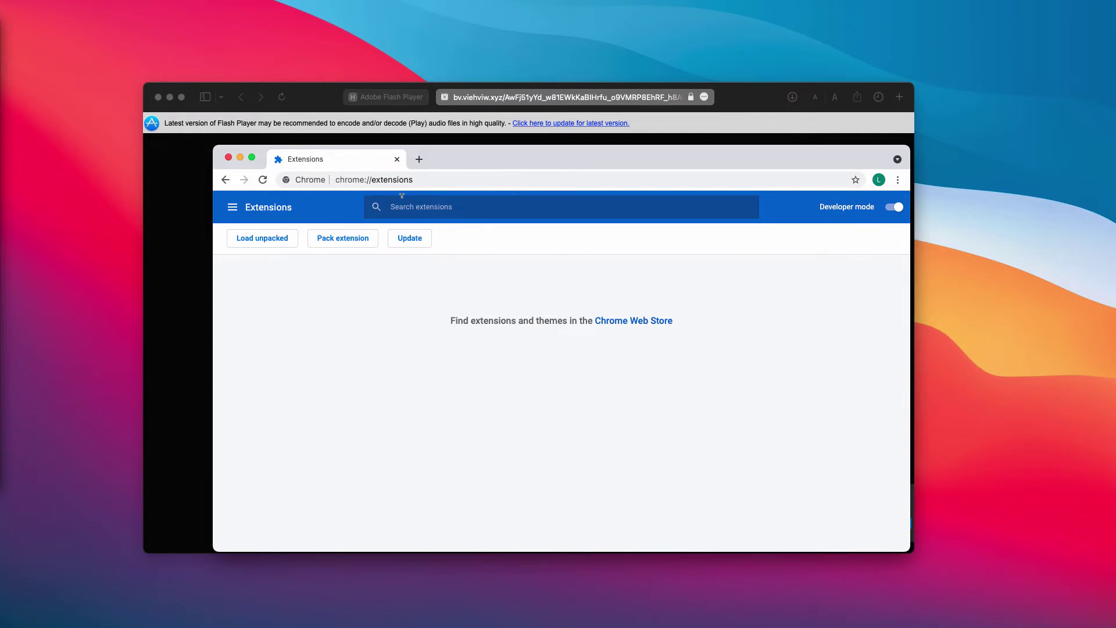
{"action": "left_click", "coordinate": [397, 159]}
Open combocleaner.com in a new Safari tab, and minimize the browser window
{"action": "left_click", "coordinate": [899, 96]}
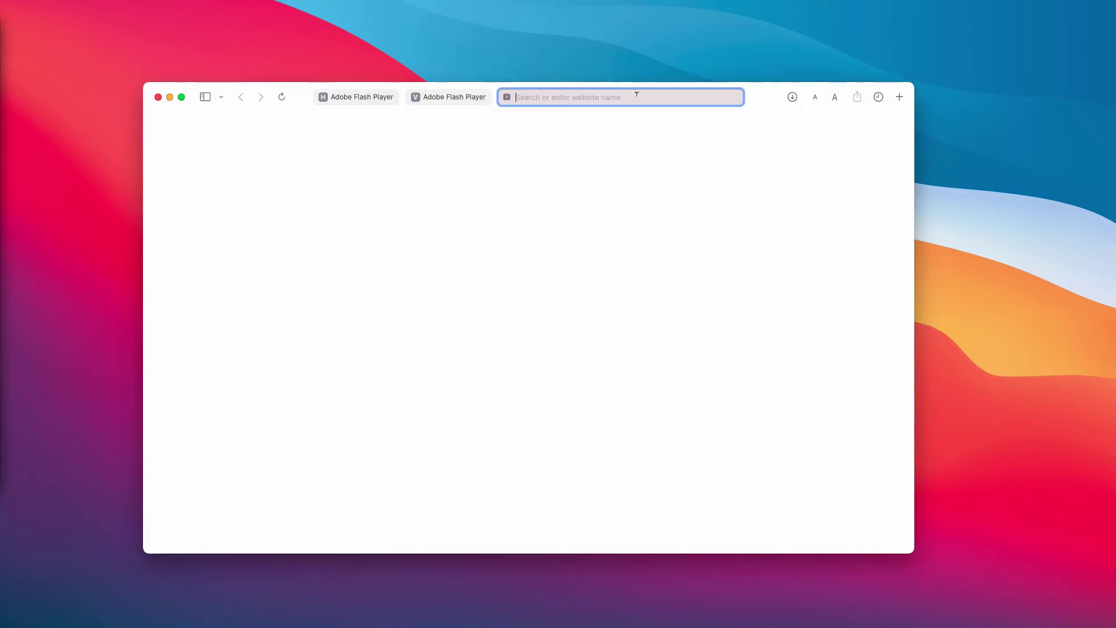
{"action": "type", "text": "combocleaner.com"}
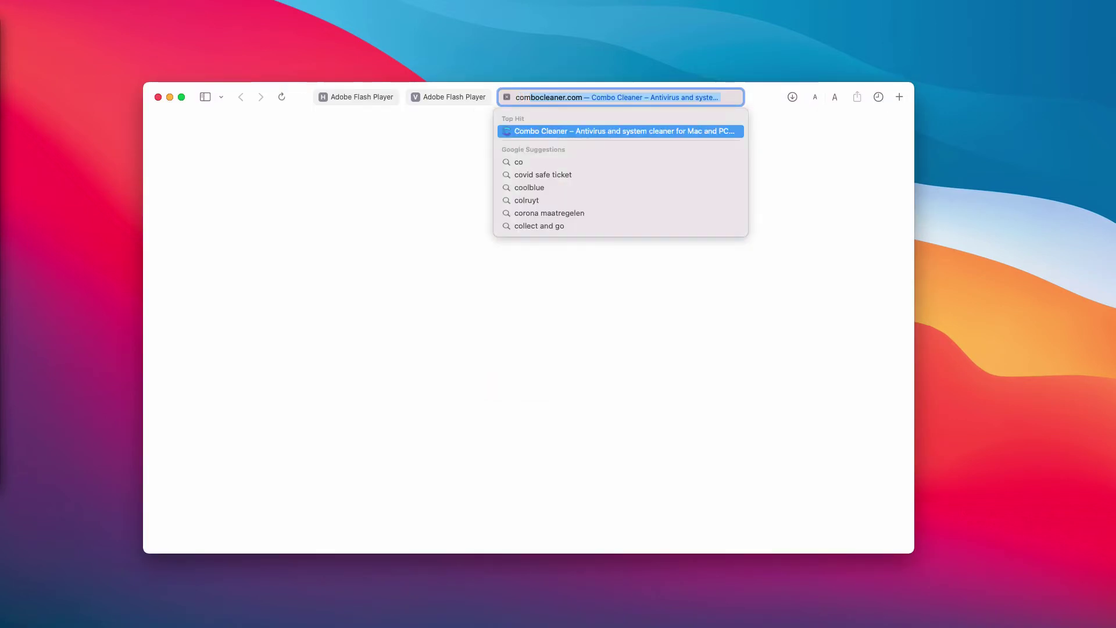
{"action": "key", "text": "Return"}
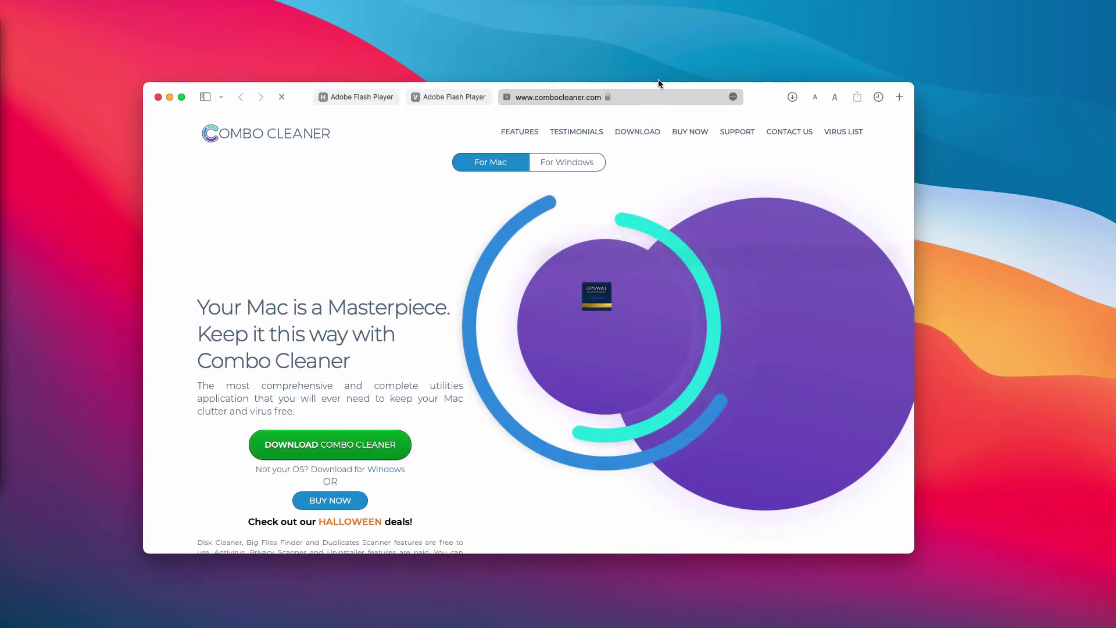
{"action": "left_click_drag", "start_coordinate": [750, 101], "coordinate": [729, 101]}
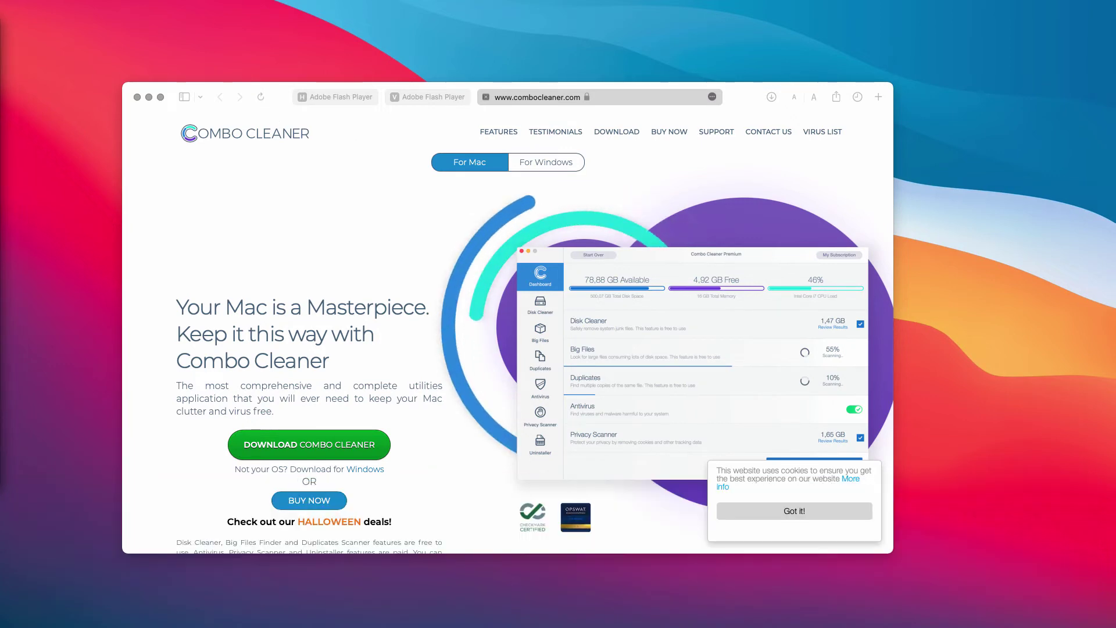
{"action": "left_click_drag", "start_coordinate": [342, 100], "coordinate": [549, 130]}
{"action": "left_click", "coordinate": [148, 97]}
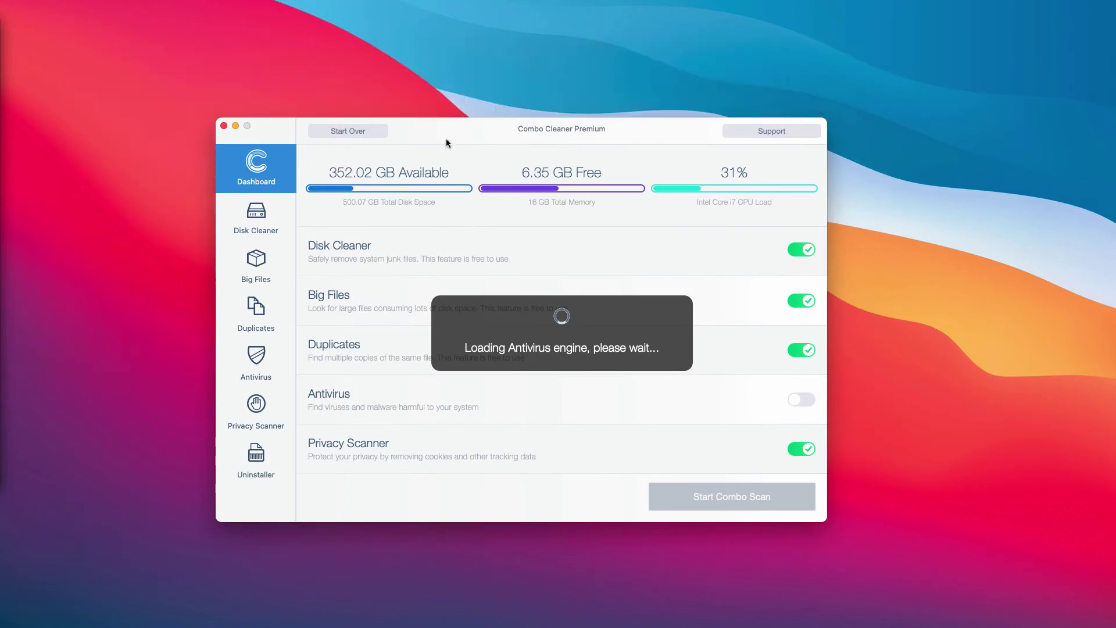
Switch to Combo Cleaner and open the Antivirus scan results for review
{"action": "left_click_drag", "start_coordinate": [480, 139], "coordinate": [498, 131]}
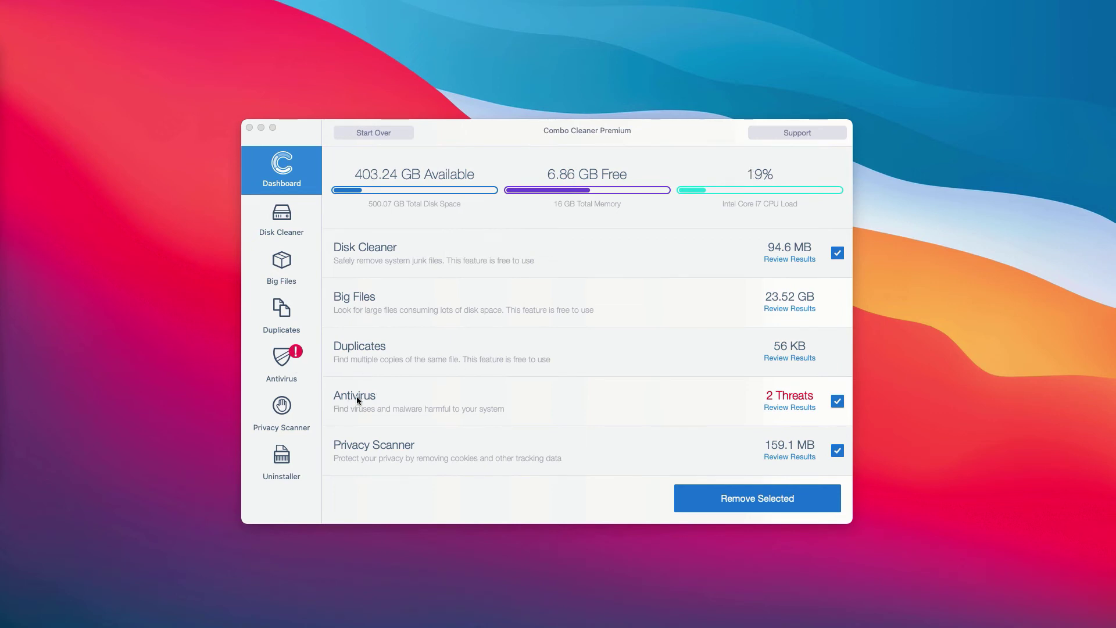
{"action": "left_click", "coordinate": [373, 401]}
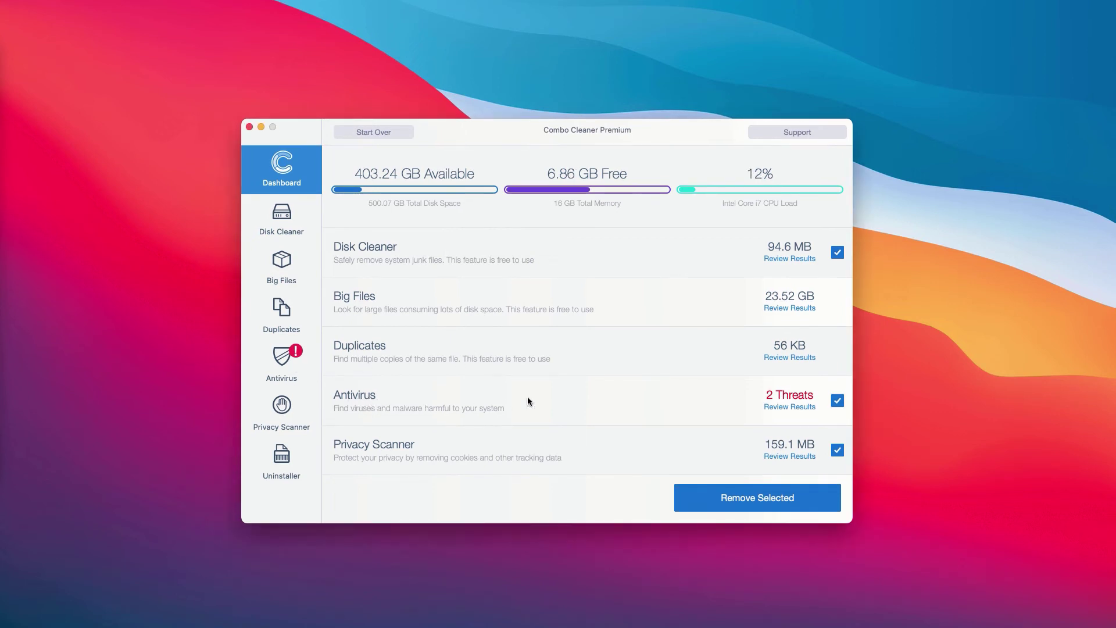
{"action": "left_click", "coordinate": [793, 406]}
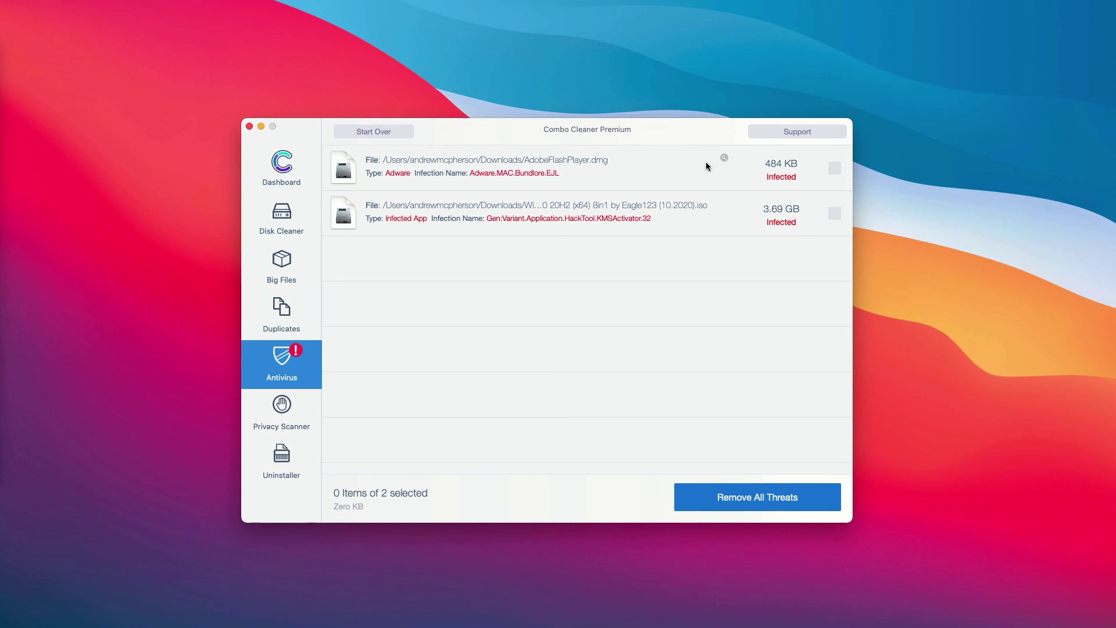
Reveal the infected AdobeFlashPlayer.dmg in Finder and move it to the Trash, closing the Downloads window
{"action": "left_click", "coordinate": [542, 174]}
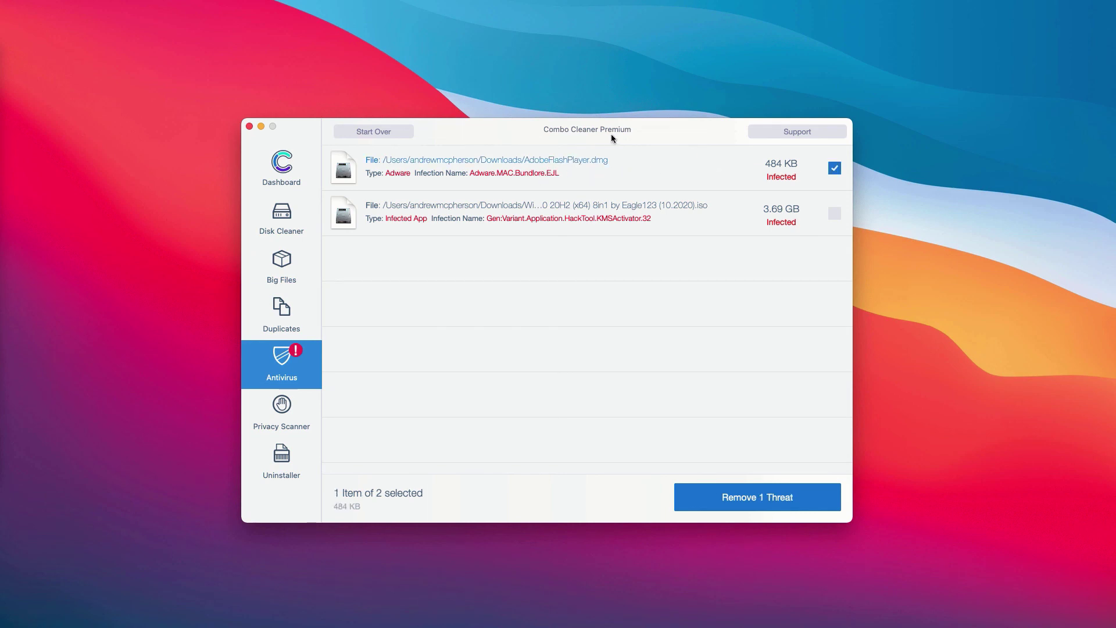
{"action": "left_click", "coordinate": [731, 168]}
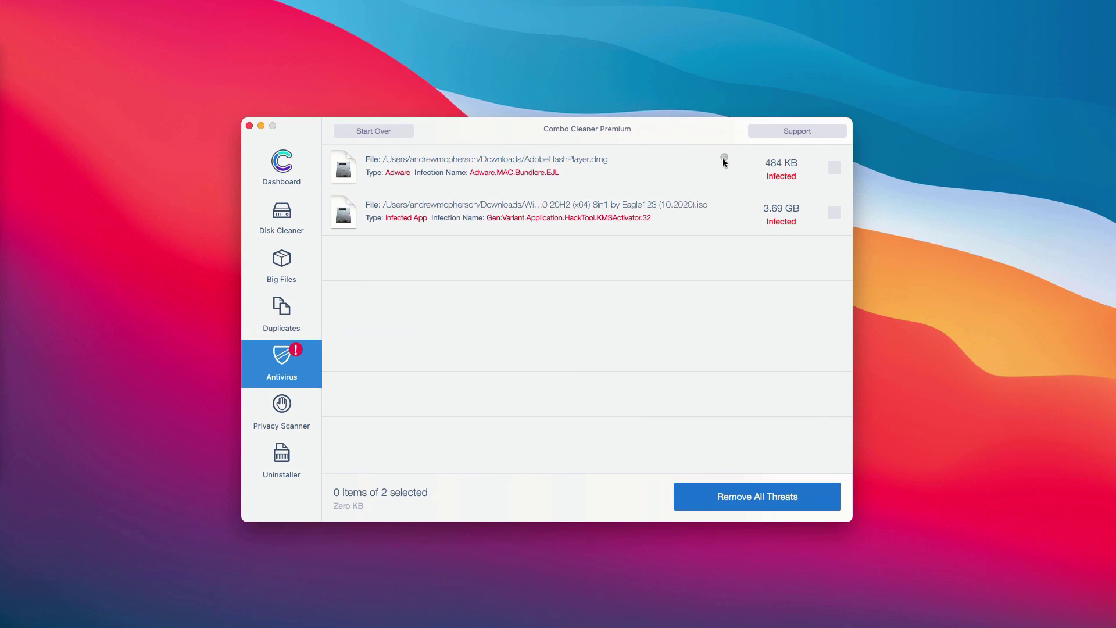
{"action": "left_click", "coordinate": [723, 158]}
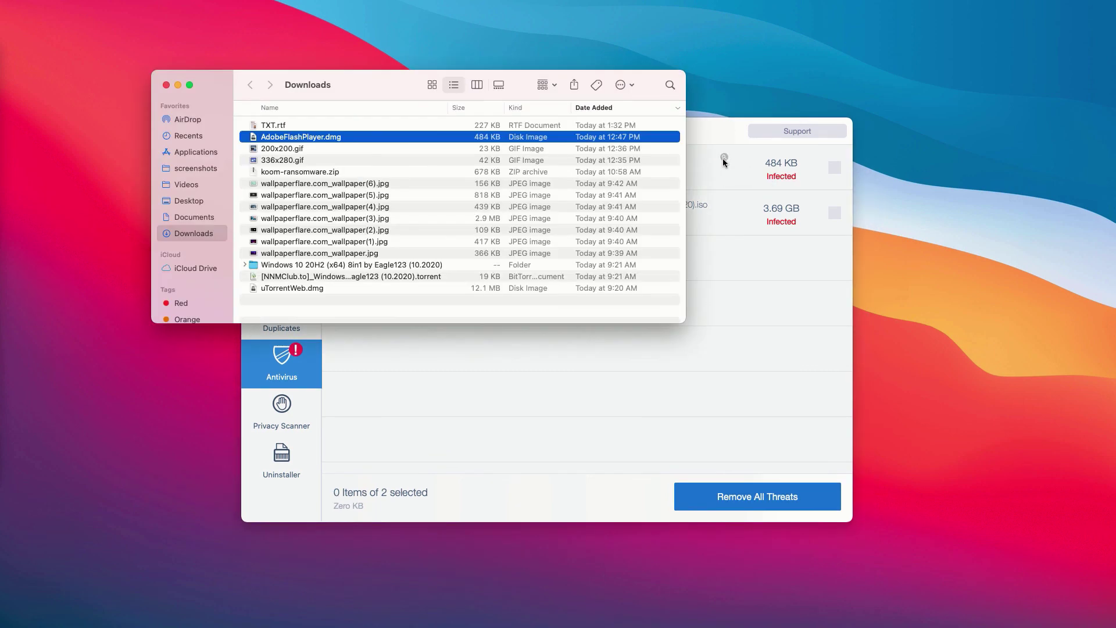
{"action": "left_click_drag", "start_coordinate": [327, 90], "coordinate": [426, 170]}
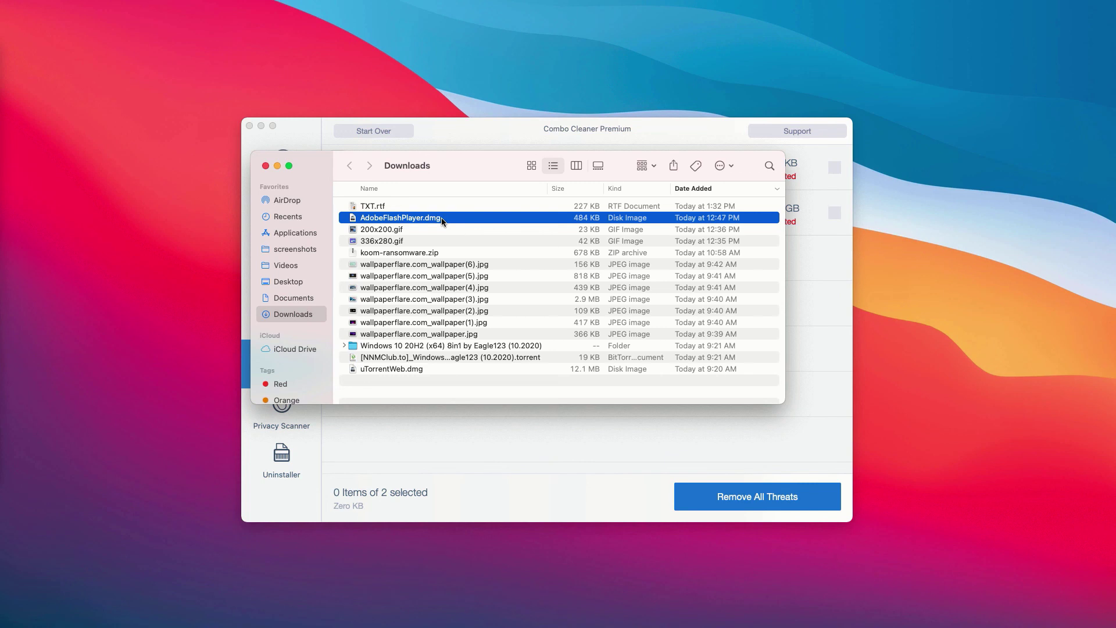
{"action": "right_click", "coordinate": [442, 220]}
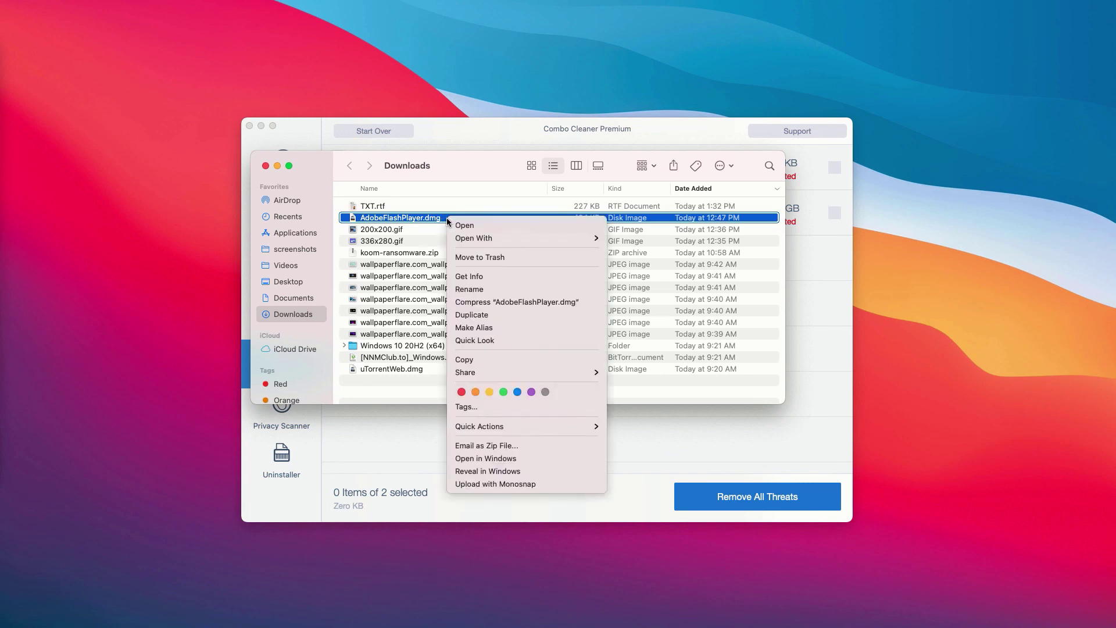
{"action": "left_click", "coordinate": [483, 258]}
{"action": "left_click", "coordinate": [265, 166]}
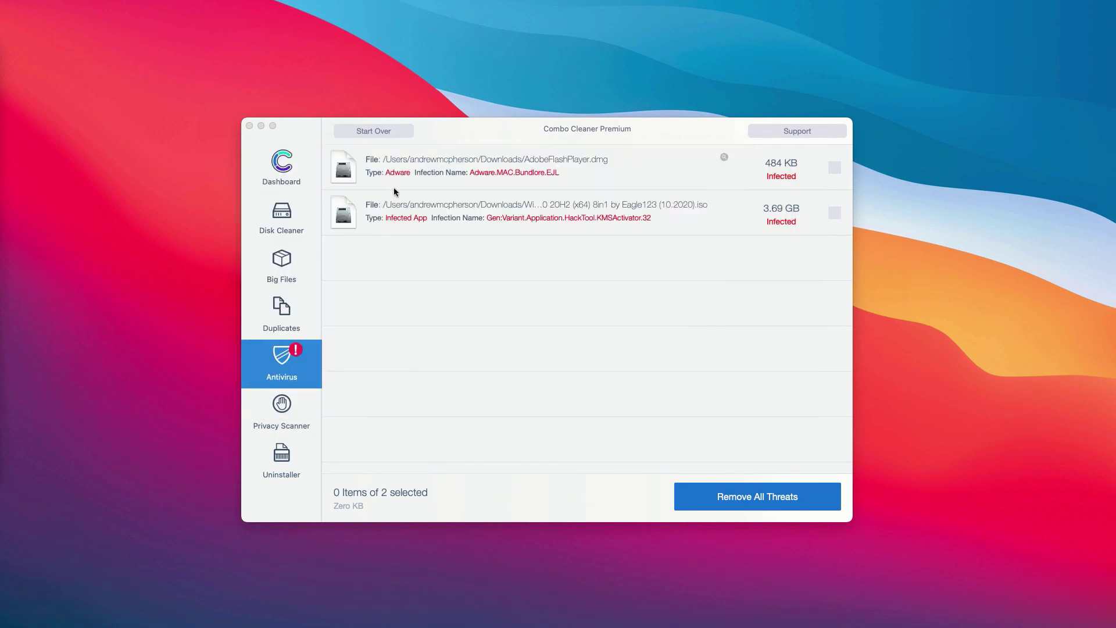